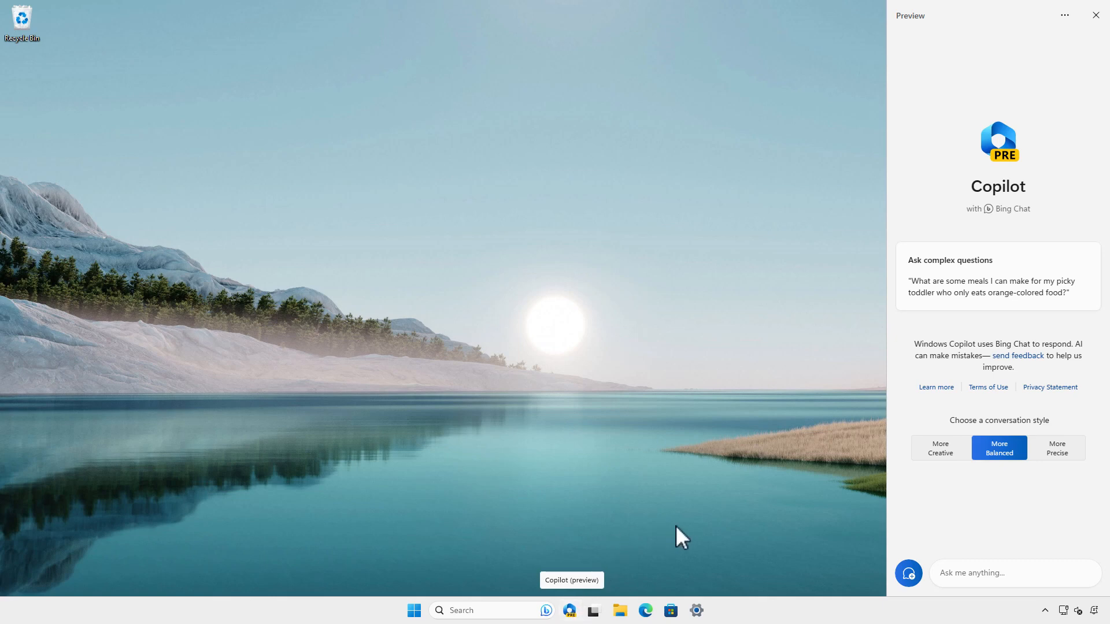
Review the taskbar item settings and the Windows Insider Program page of Windows Update, and close Settings
{"action": "right_click", "coordinate": [779, 617]}
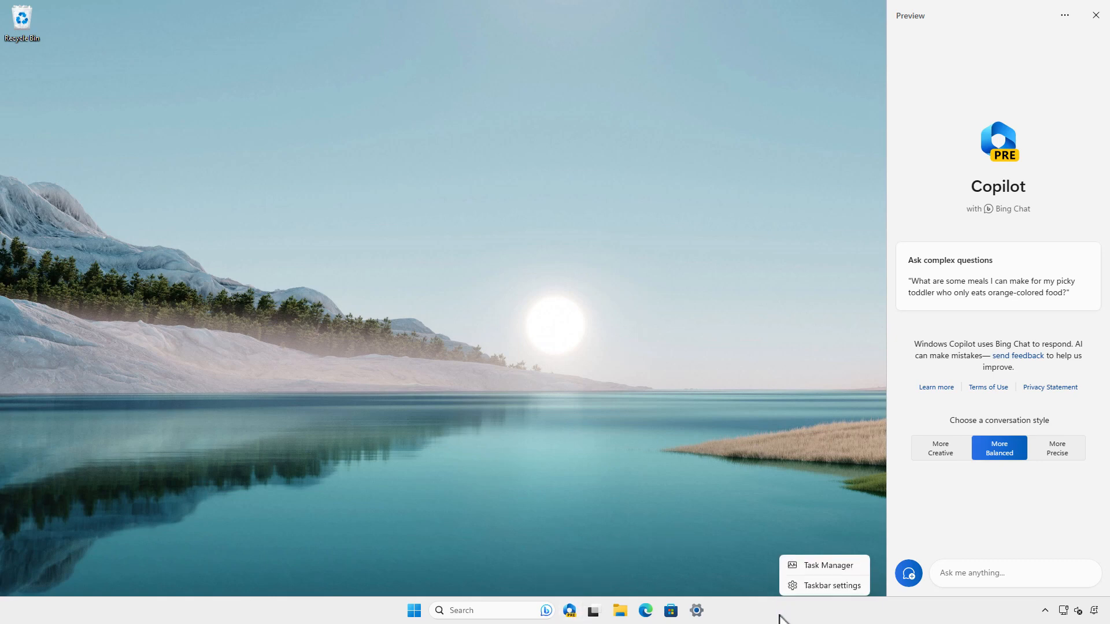
{"action": "left_click", "coordinate": [816, 585]}
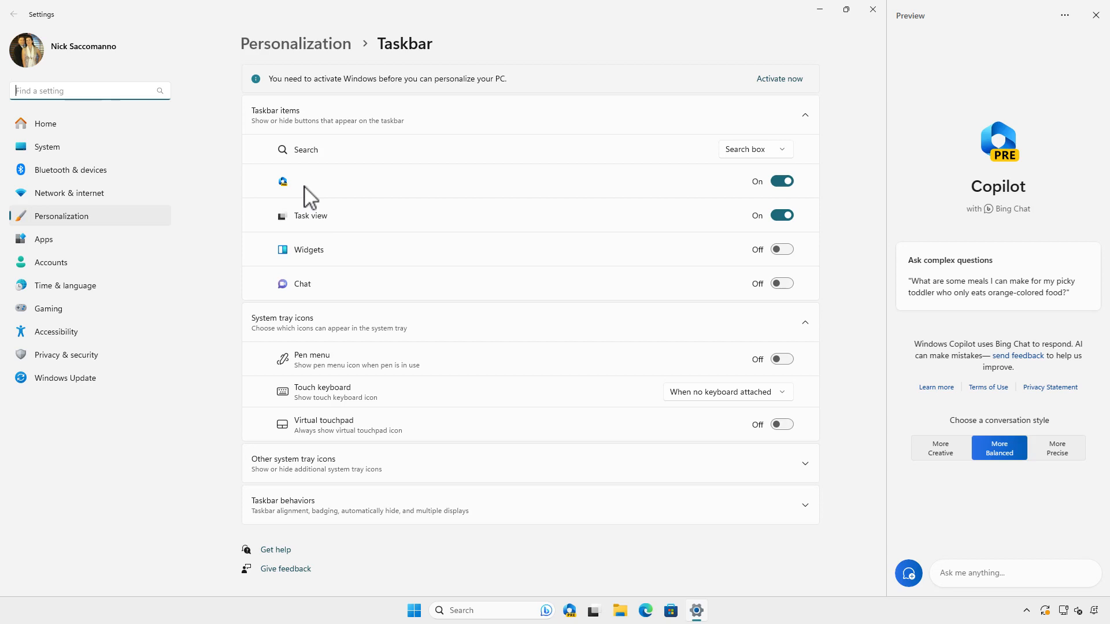
{"action": "left_click", "coordinate": [91, 377]}
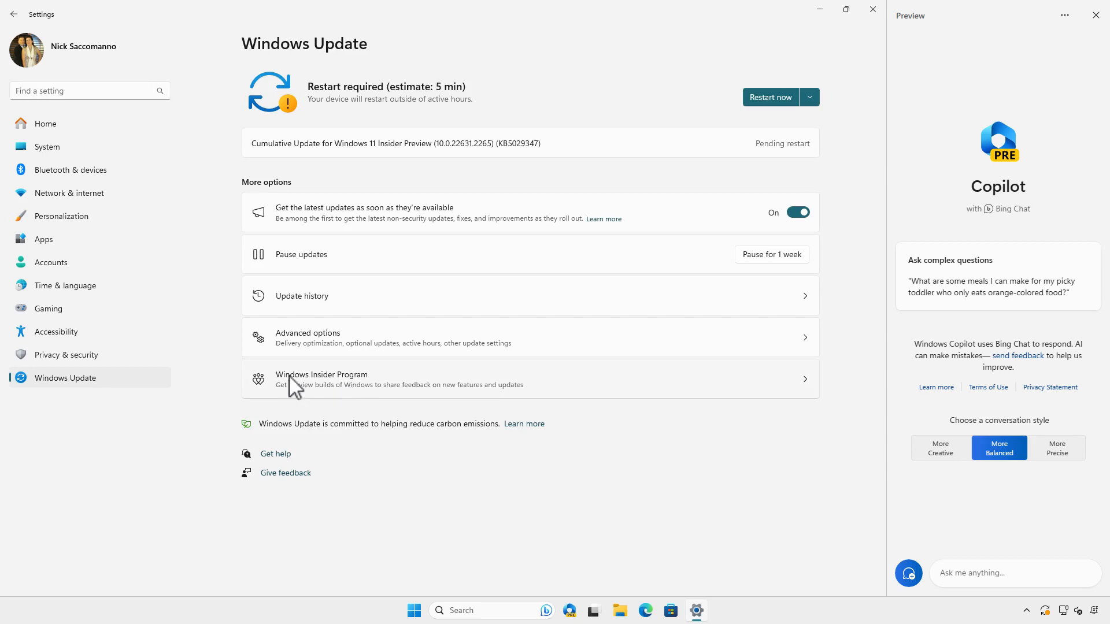
{"action": "left_click", "coordinate": [378, 375]}
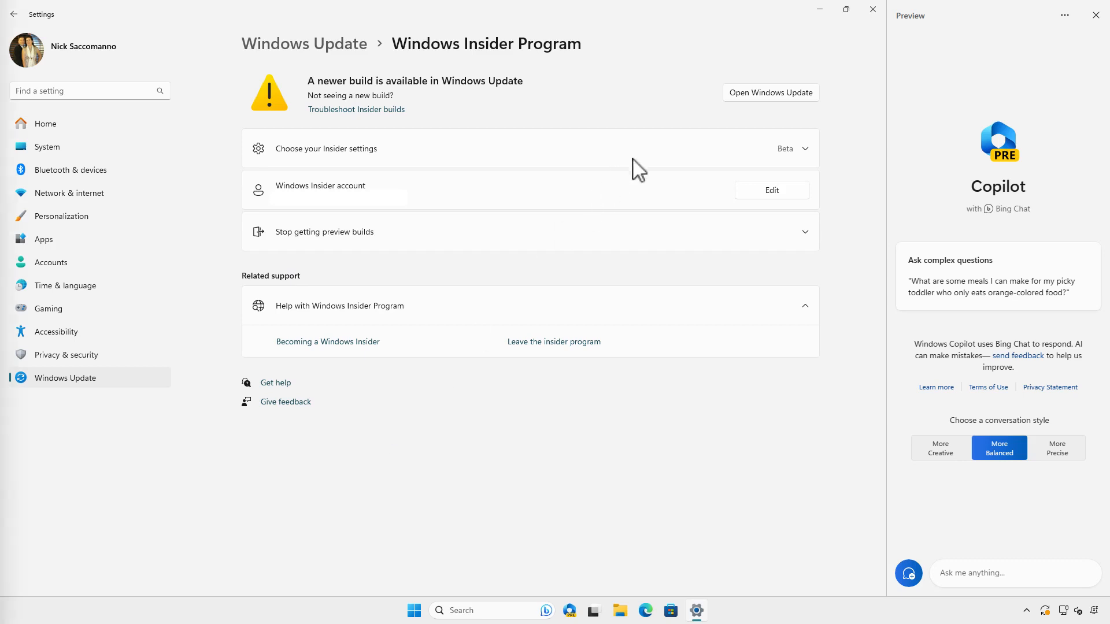
{"action": "left_click", "coordinate": [871, 12]}
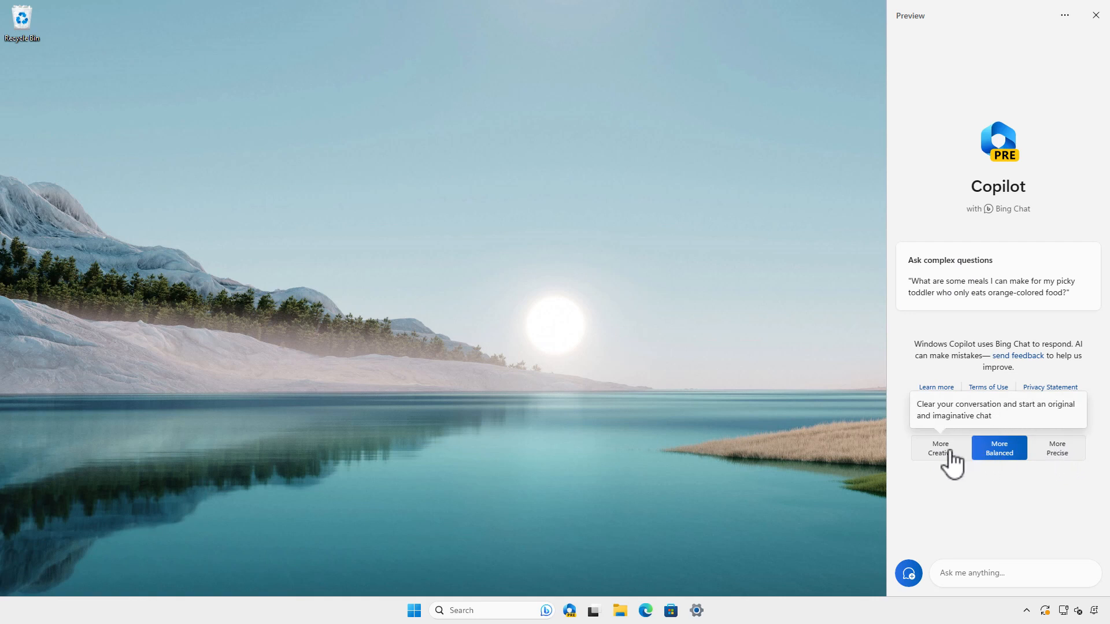
Try the More Precise and More Creative conversation styles in Copilot and switch back to More Balanced
{"action": "left_click", "coordinate": [1053, 457]}
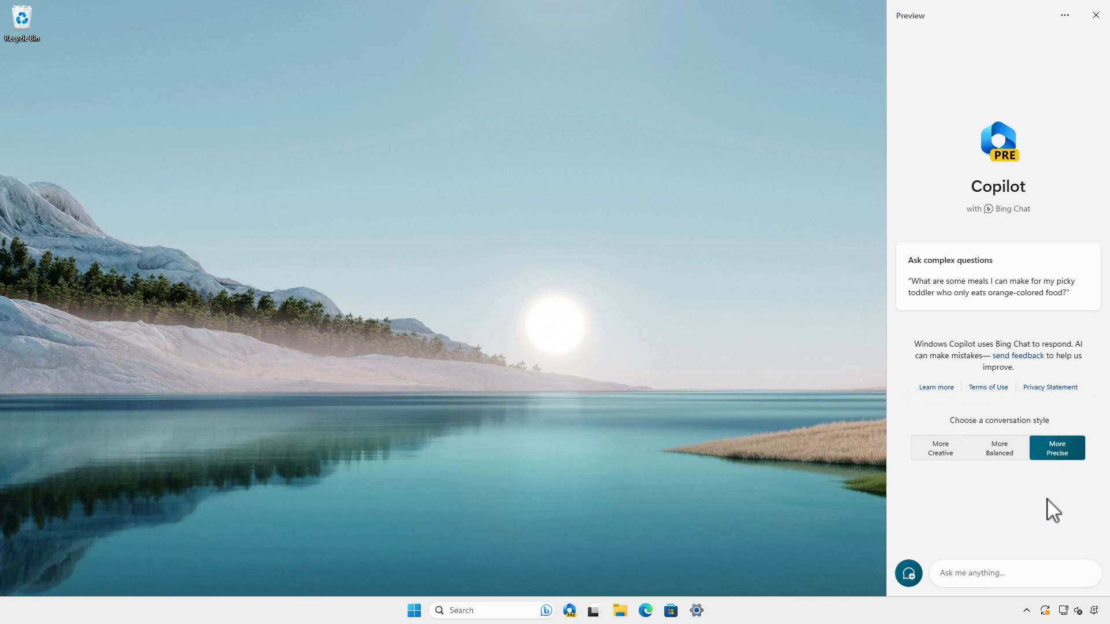
{"action": "left_click", "coordinate": [942, 454]}
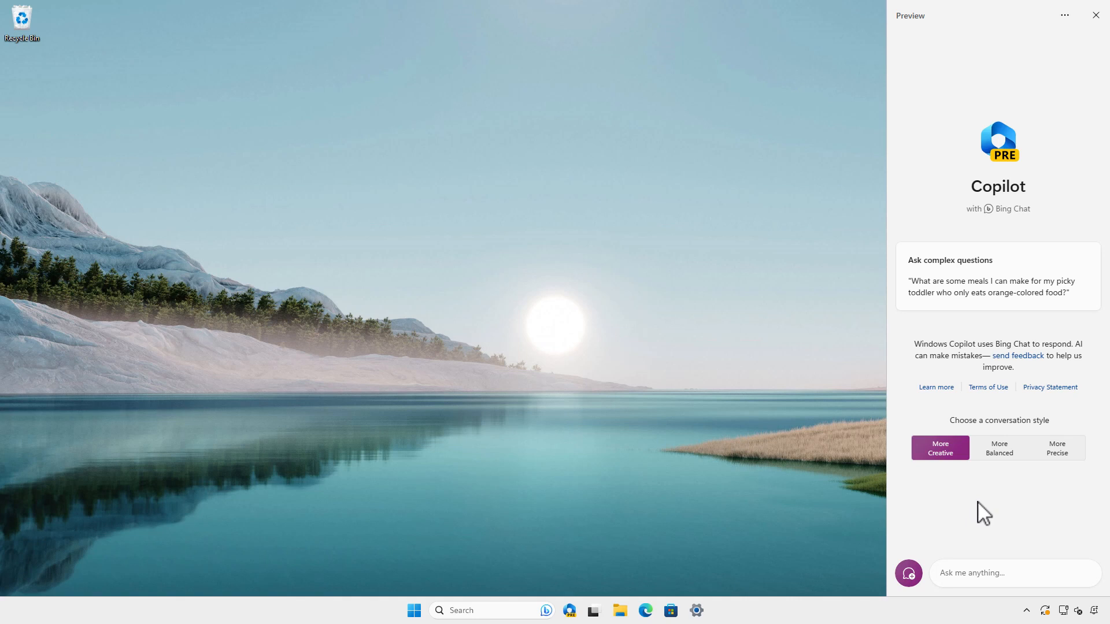
{"action": "left_click", "coordinate": [999, 454]}
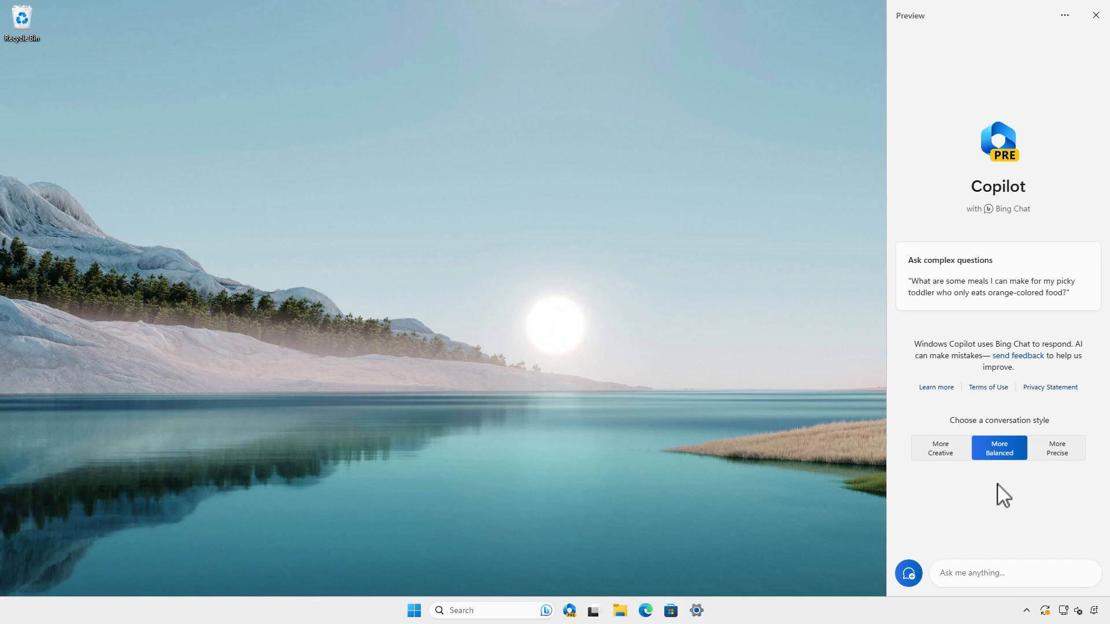
{"action": "left_click", "coordinate": [973, 572]}
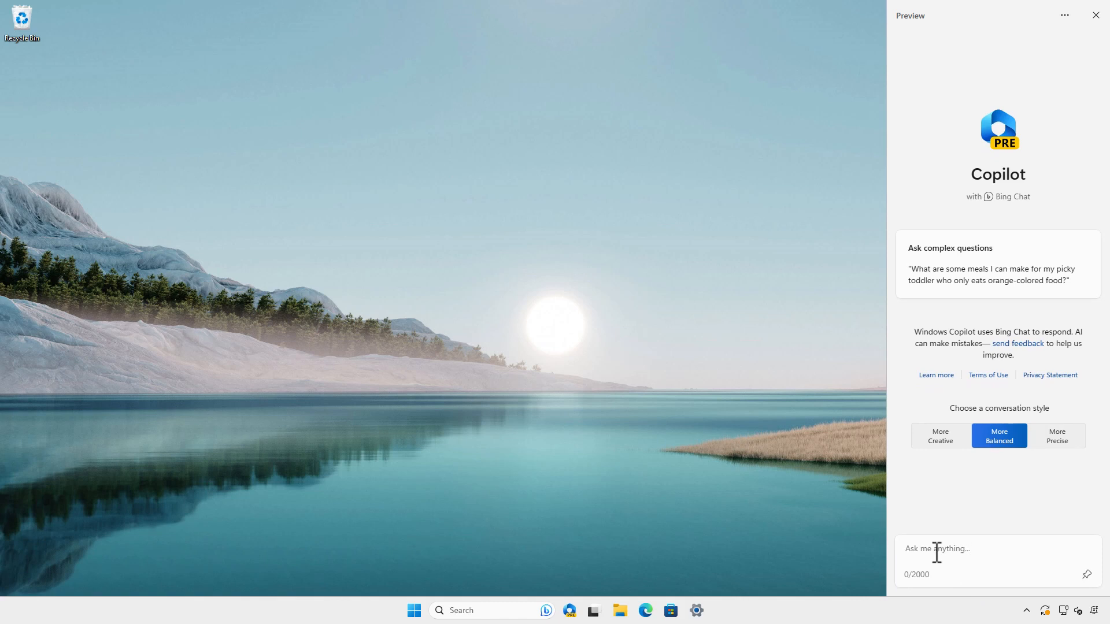
{"action": "left_click", "coordinate": [909, 487]}
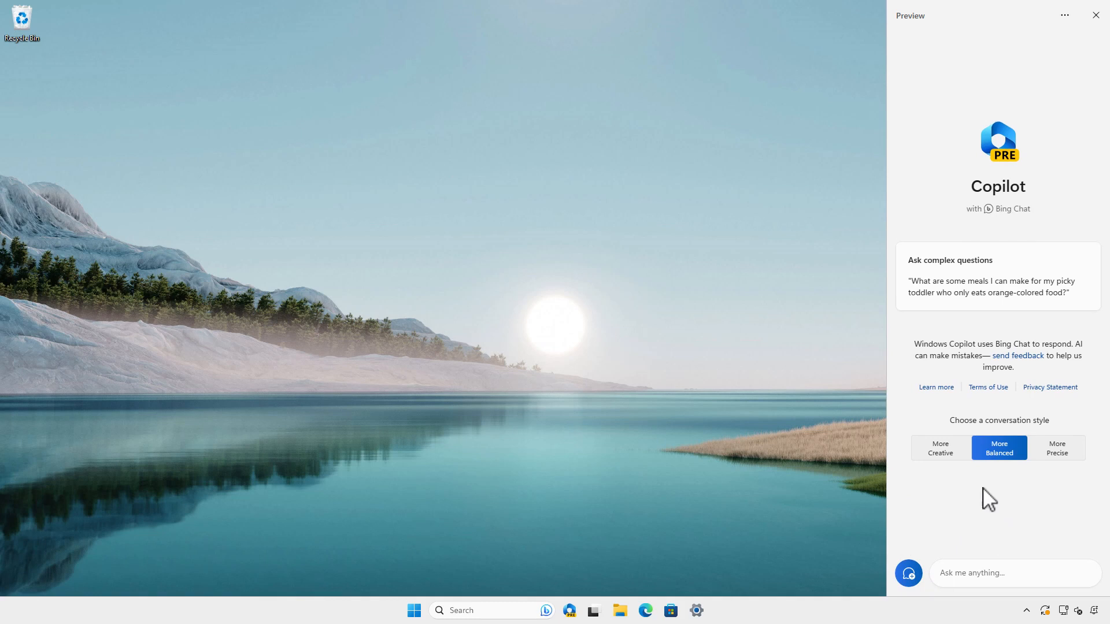
{"action": "left_click", "coordinate": [941, 450]}
{"action": "left_click", "coordinate": [957, 292]}
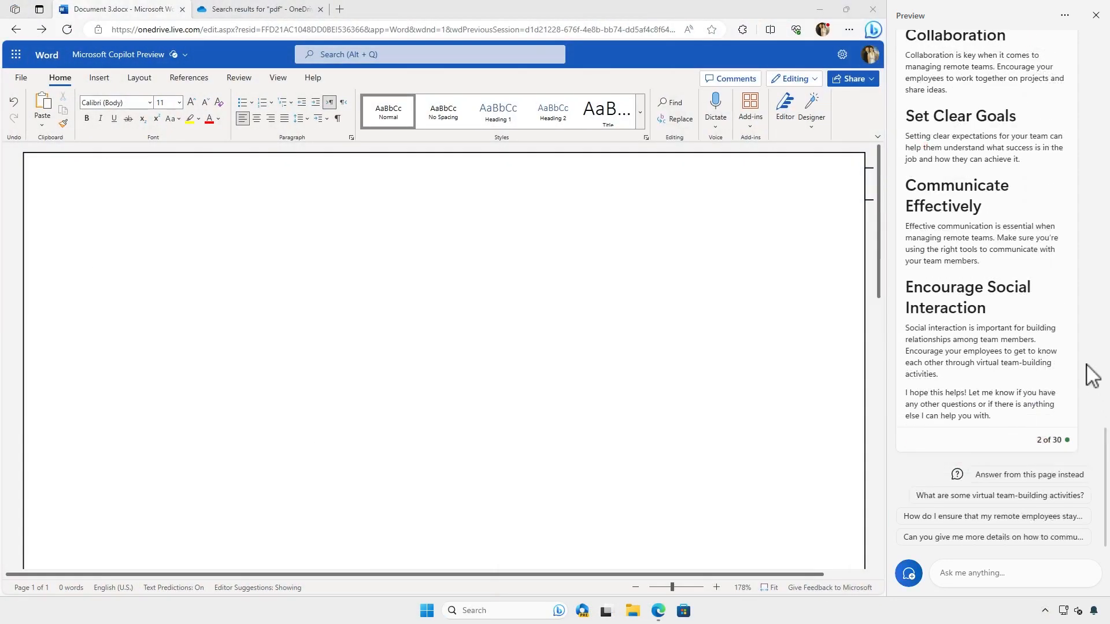
Copy Copilot's article on best practices for managing remote teams and paste it into the blank Word document
{"action": "scroll", "coordinate": [1086, 373], "scroll_direction": "up", "scroll_amount": 15}
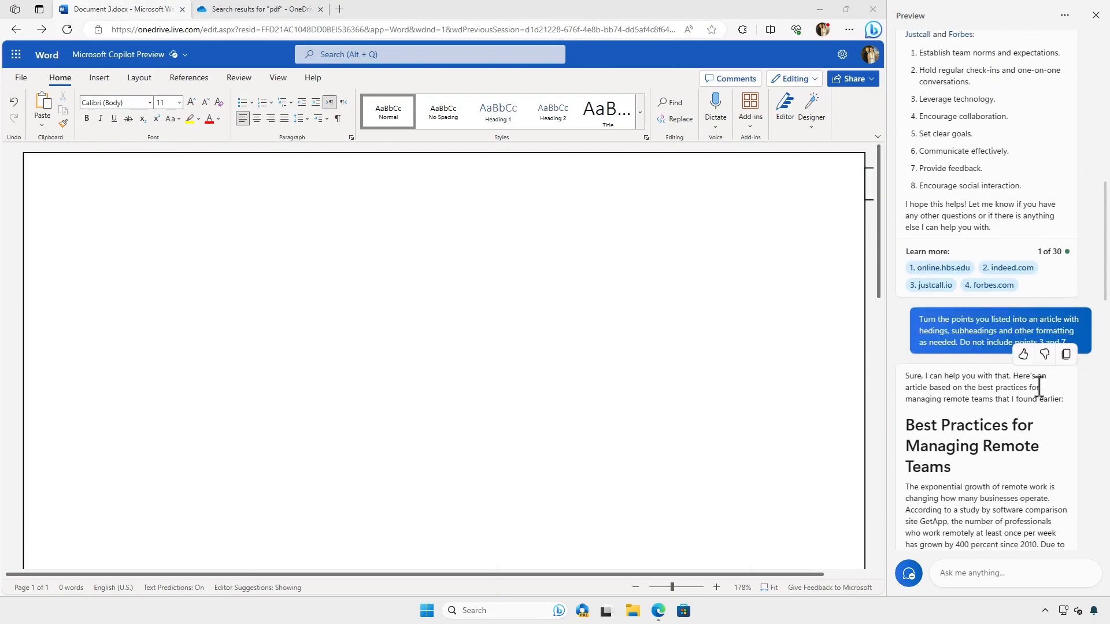
{"action": "left_click", "coordinate": [1065, 355]}
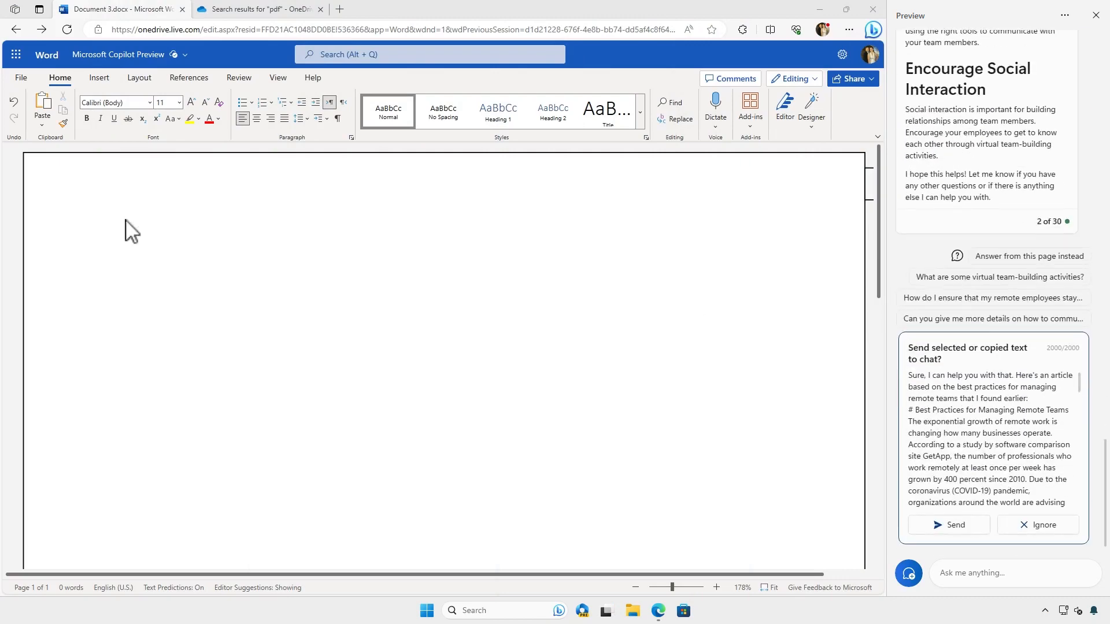
{"action": "left_click", "coordinate": [100, 216]}
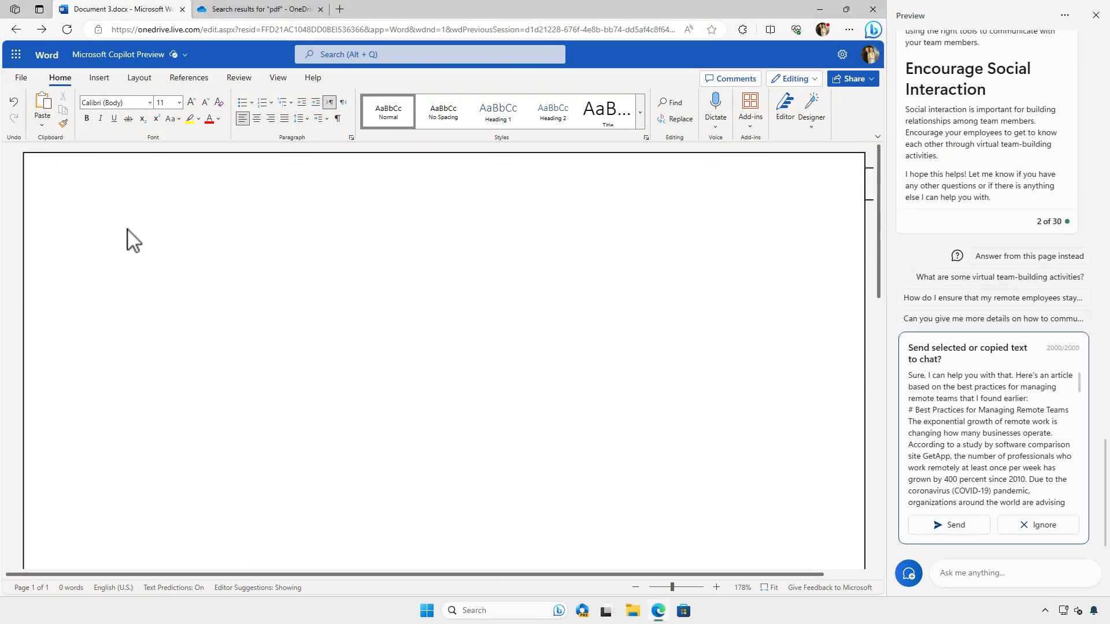
{"action": "key", "text": "ctrl+v"}
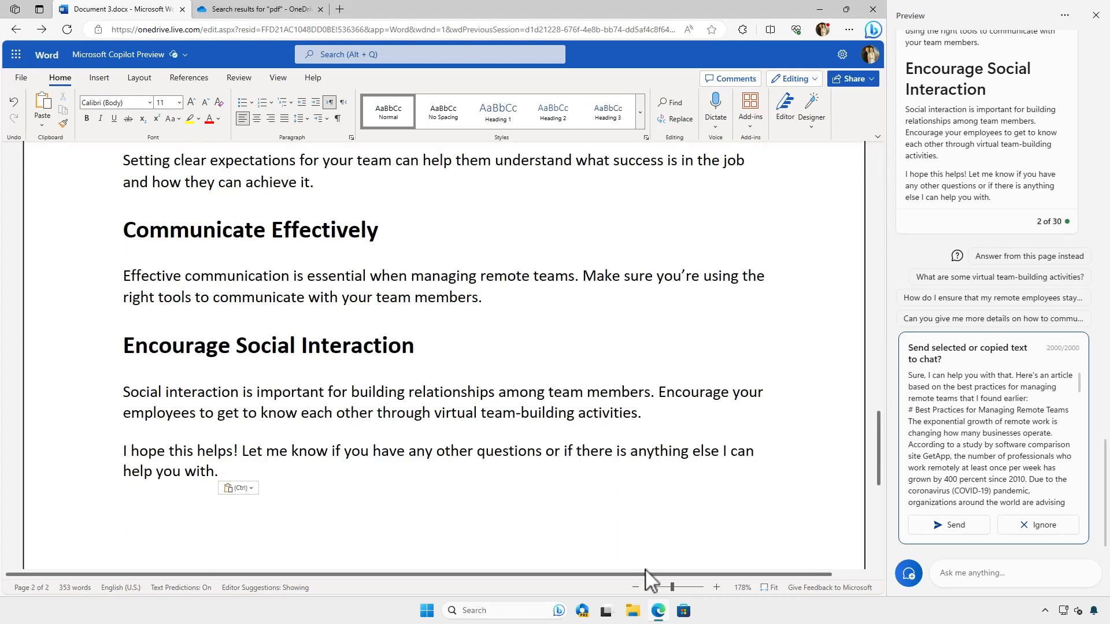
Delete the introductory sentence above the heading "Best Practices for Managing Remote Teams" in the Word document
{"action": "left_click", "coordinate": [663, 587]}
{"action": "scroll", "coordinate": [664, 408], "scroll_direction": "up", "scroll_amount": 10}
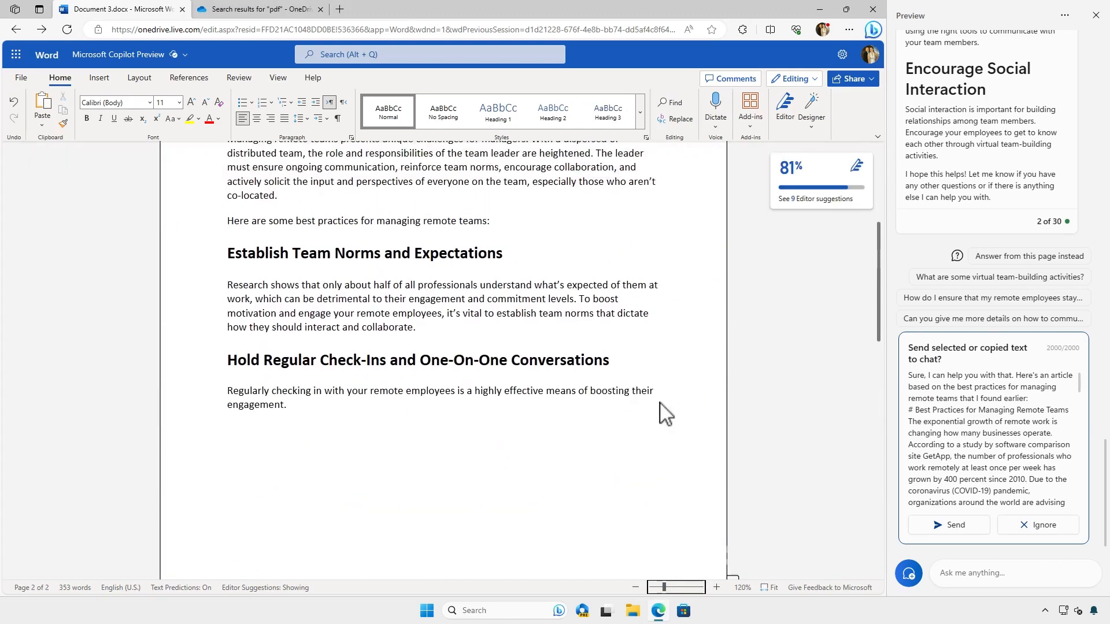
{"action": "scroll", "coordinate": [664, 407], "scroll_direction": "up", "scroll_amount": 5}
{"action": "left_click_drag", "start_coordinate": [399, 253], "coordinate": [227, 237]}
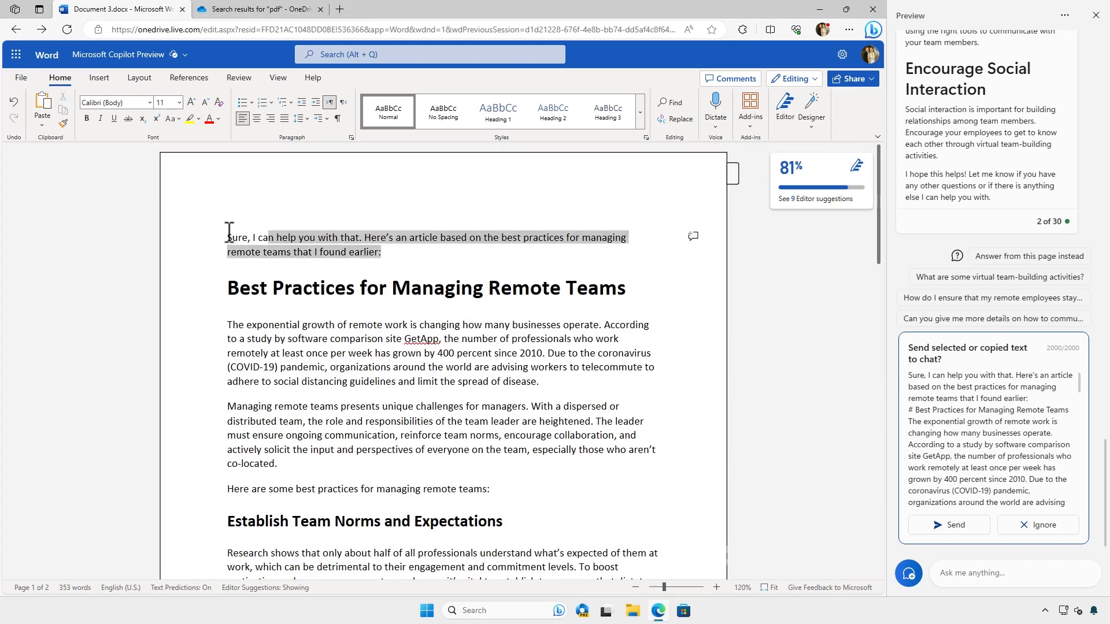
{"action": "key", "text": "BackSpace"}
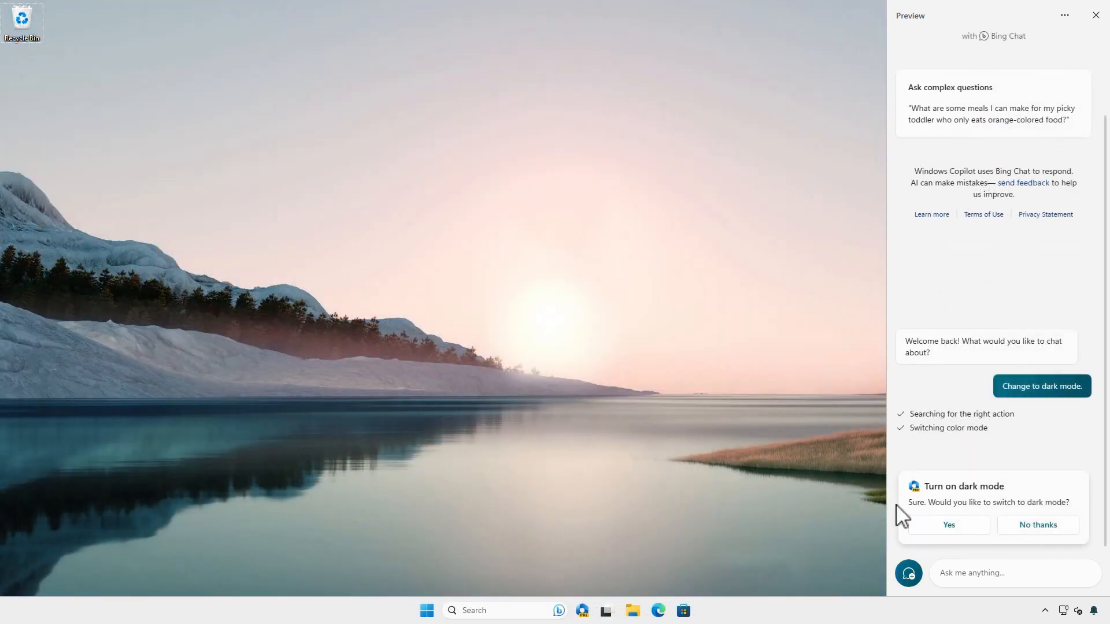
Accept Copilot's offer to turn on dark mode
{"action": "left_click", "coordinate": [946, 528]}
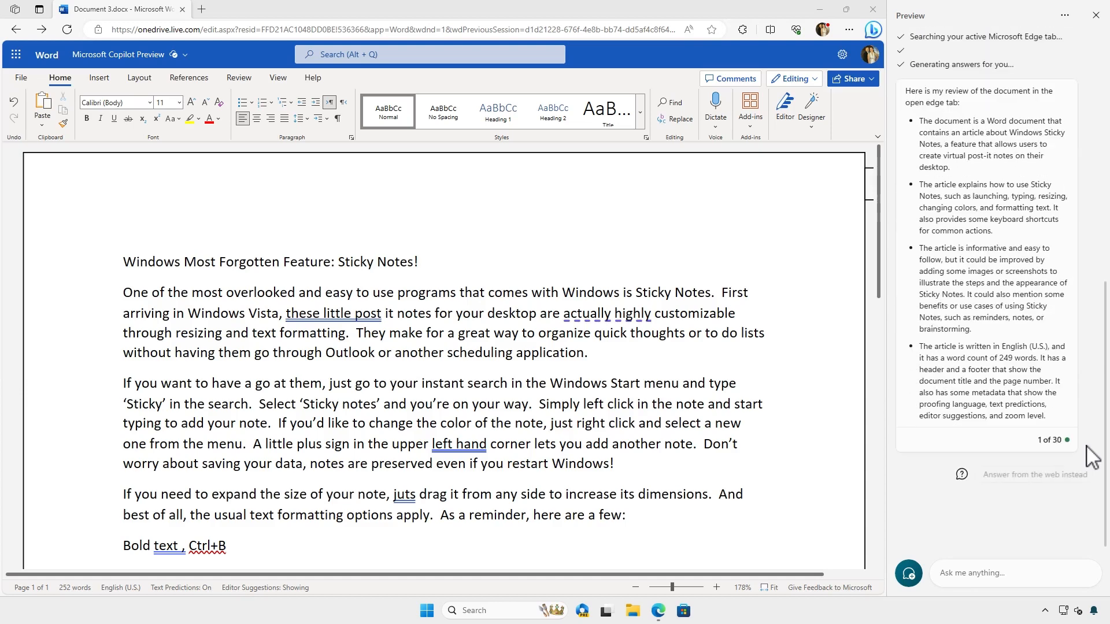
Ask Copilot to summarize the open PDF about Experiential Learning
{"action": "left_click", "coordinate": [989, 560]}
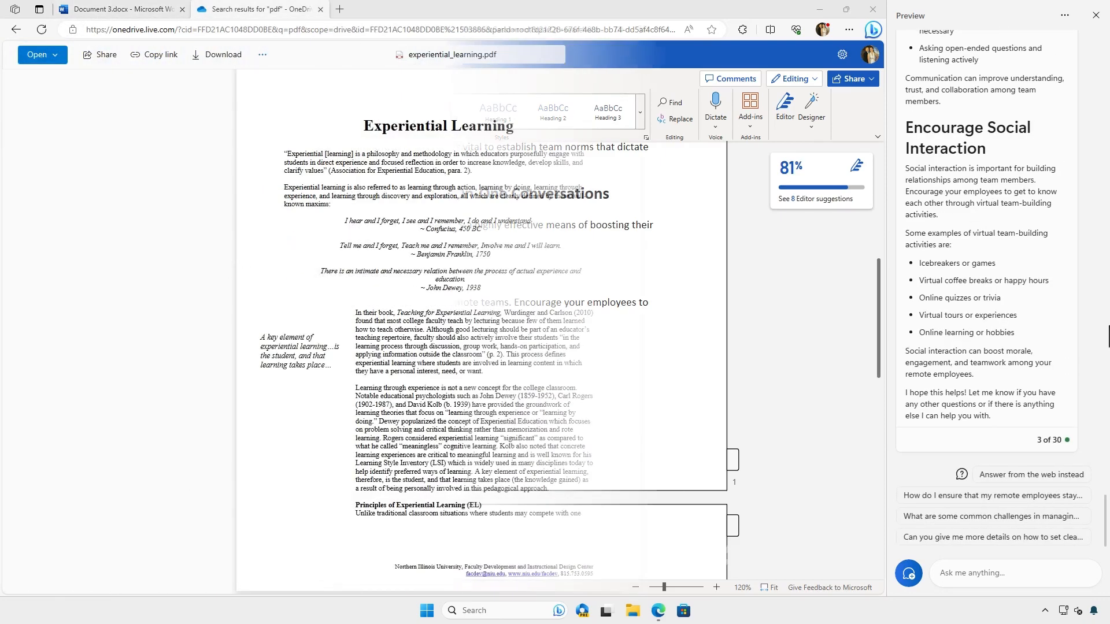
{"action": "left_click", "coordinate": [992, 570]}
{"action": "key", "text": "ctrl+v"}
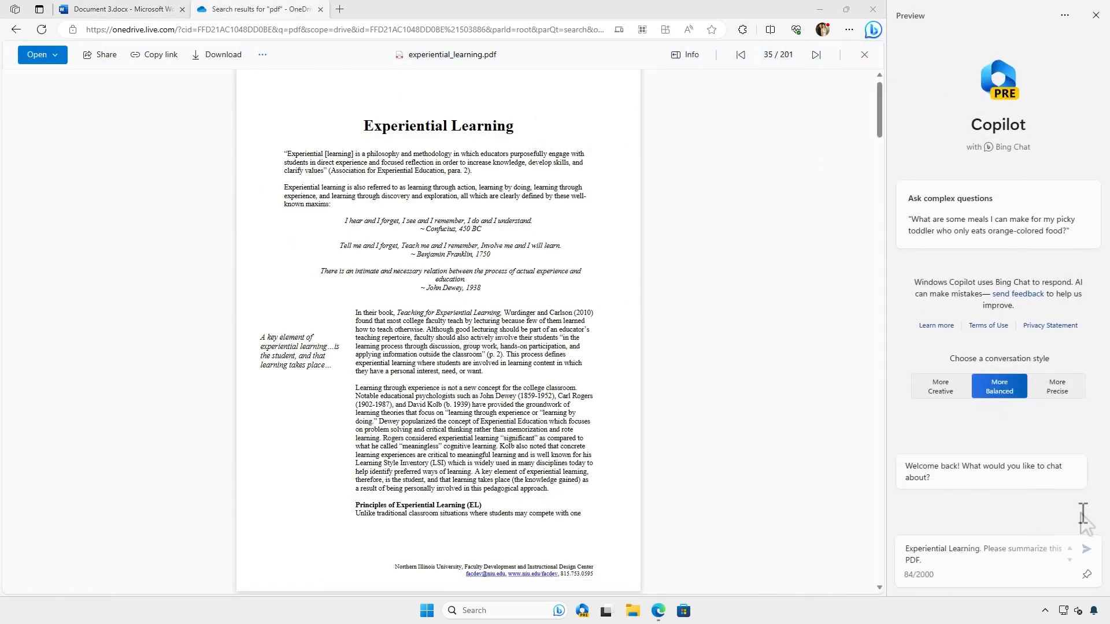
{"action": "left_click", "coordinate": [1085, 552]}
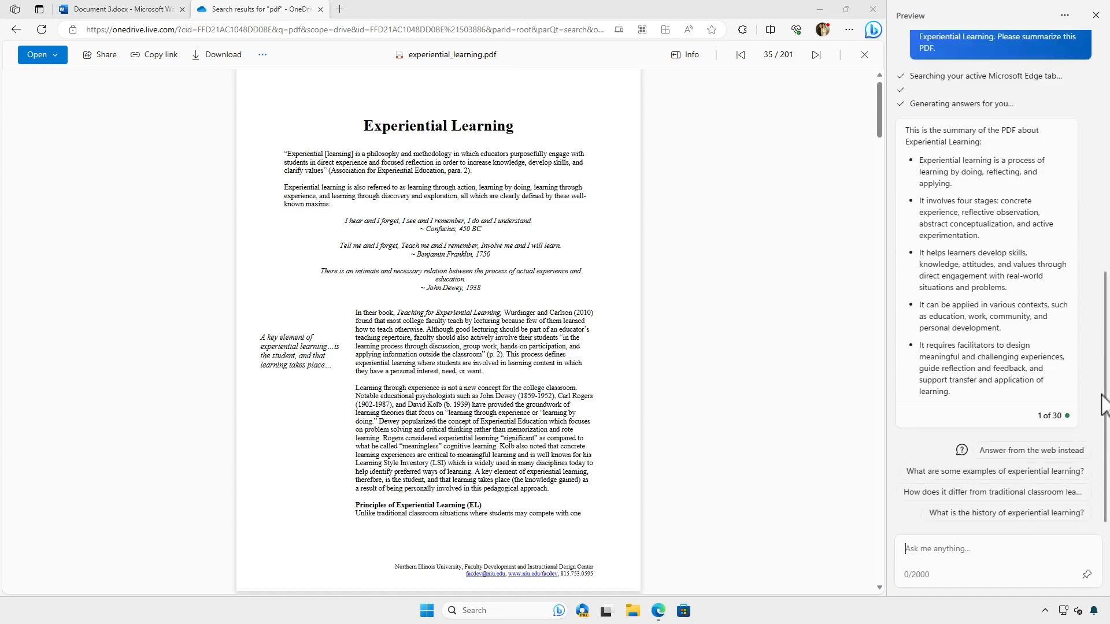
Send Copilot the follow-up prompt "Explain it in one paragraph" about the Experiential Learning PDF
{"action": "left_click", "coordinate": [957, 547]}
{"action": "type", "text": "Explain it in one paragraph"}
{"action": "key", "text": "Return"}
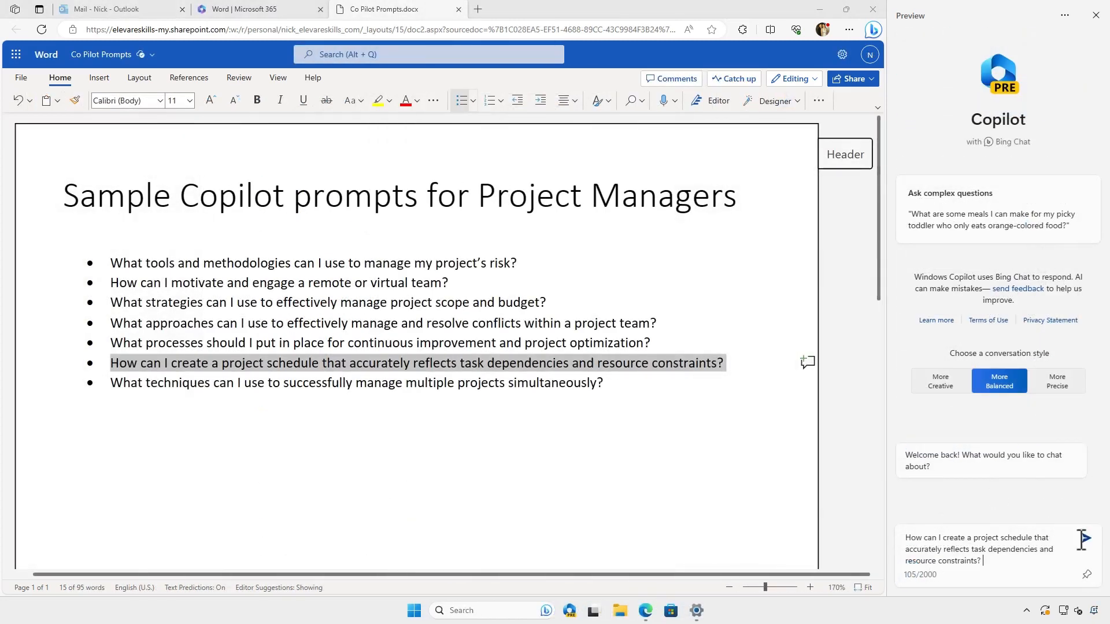
Send Copilot the prompt "How can I create a project schedule that accurately reflects task dependencies and resource constraints?"
{"action": "left_click", "coordinate": [1086, 555]}
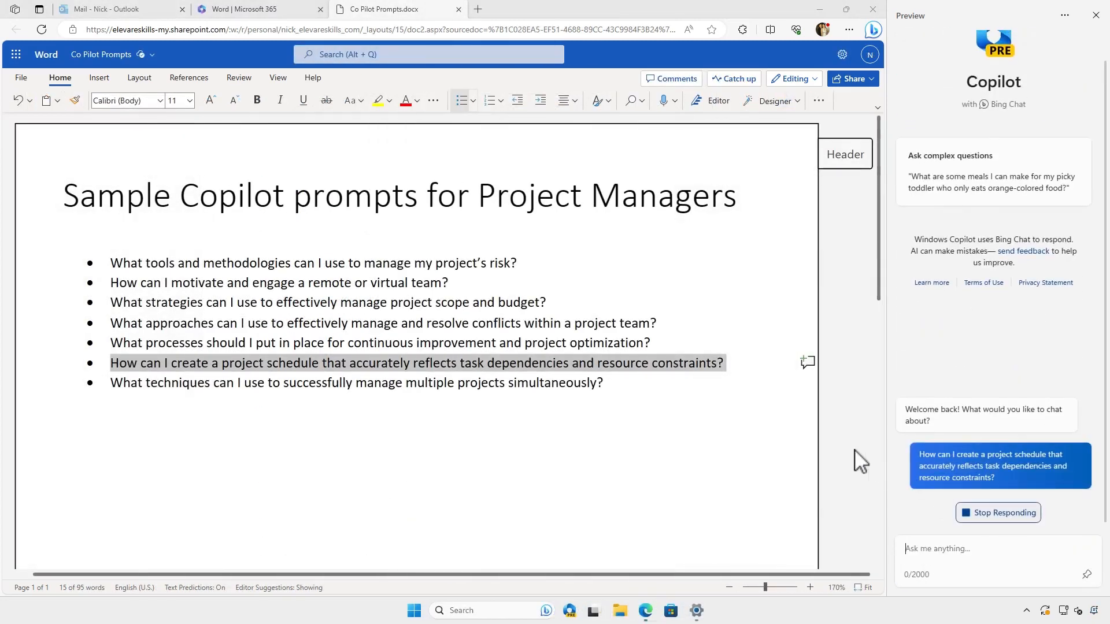